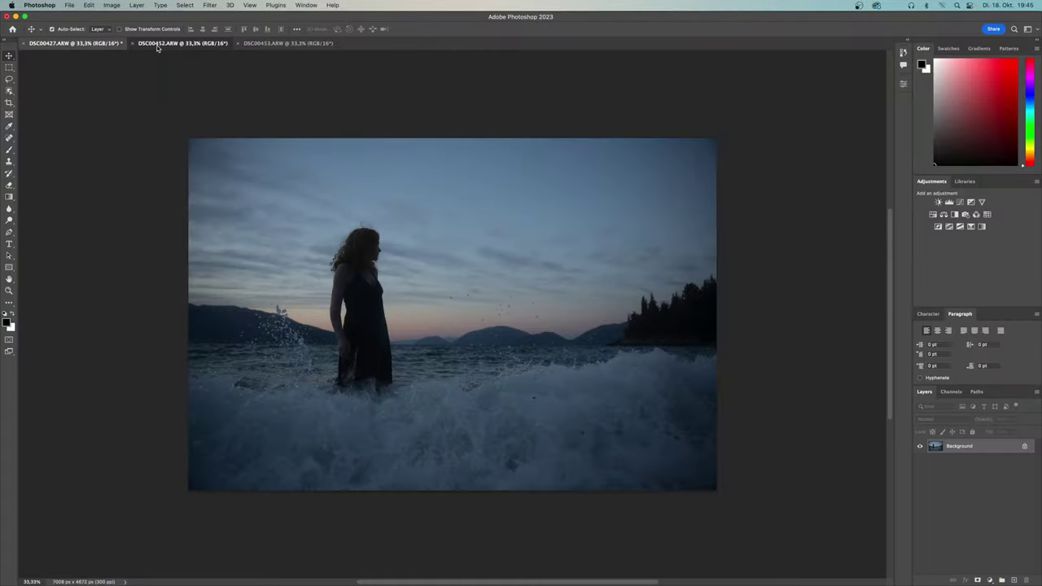
- Return to the DSC00452 wave photo, choose the Lasso tool and zoom in on the left splash
click(157, 45)
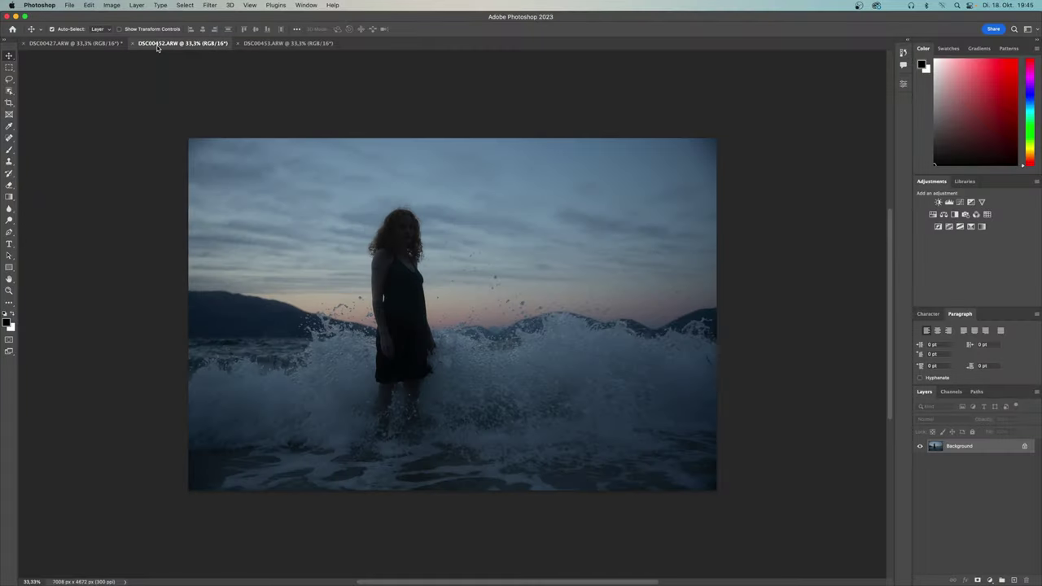
click(265, 45)
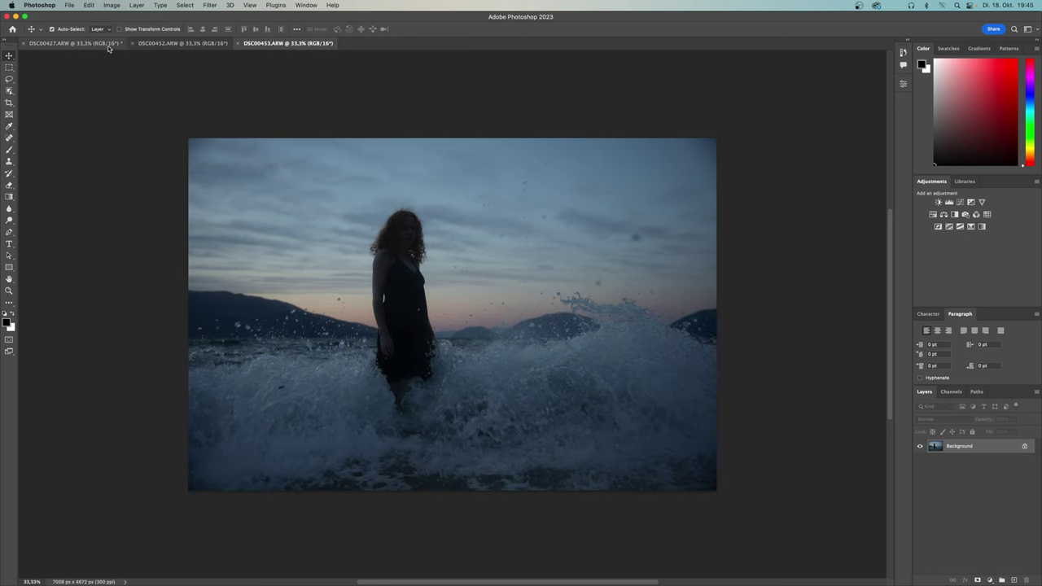
click(181, 44)
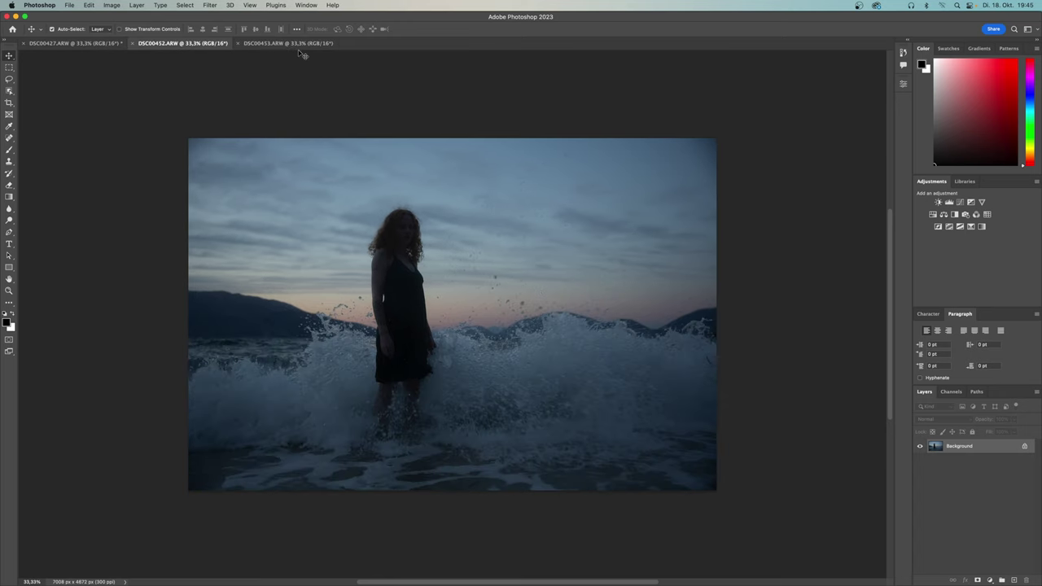
click(10, 79)
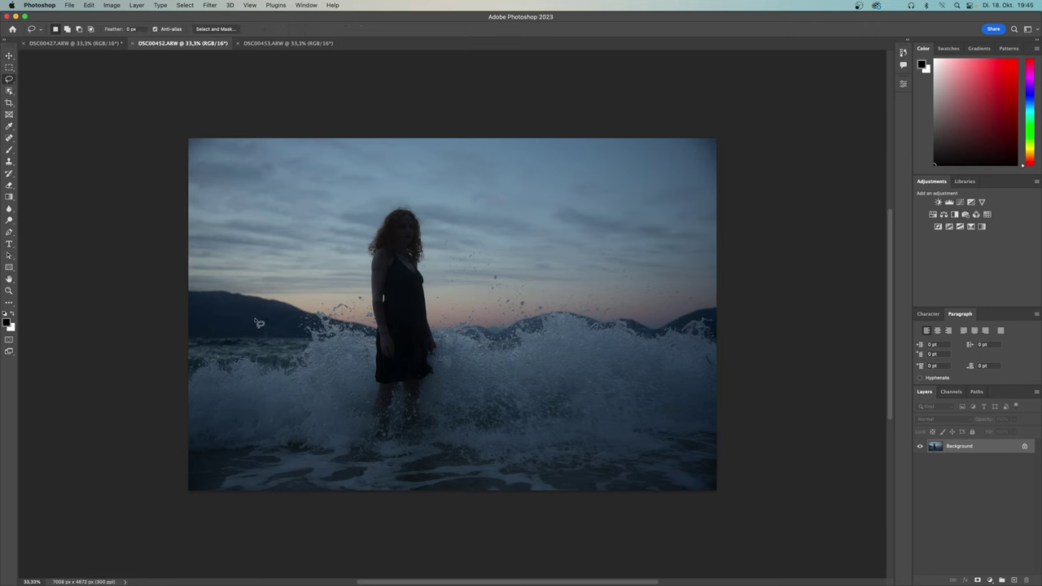
scroll(277, 323, up, 3)
scroll(306, 324, up, 3)
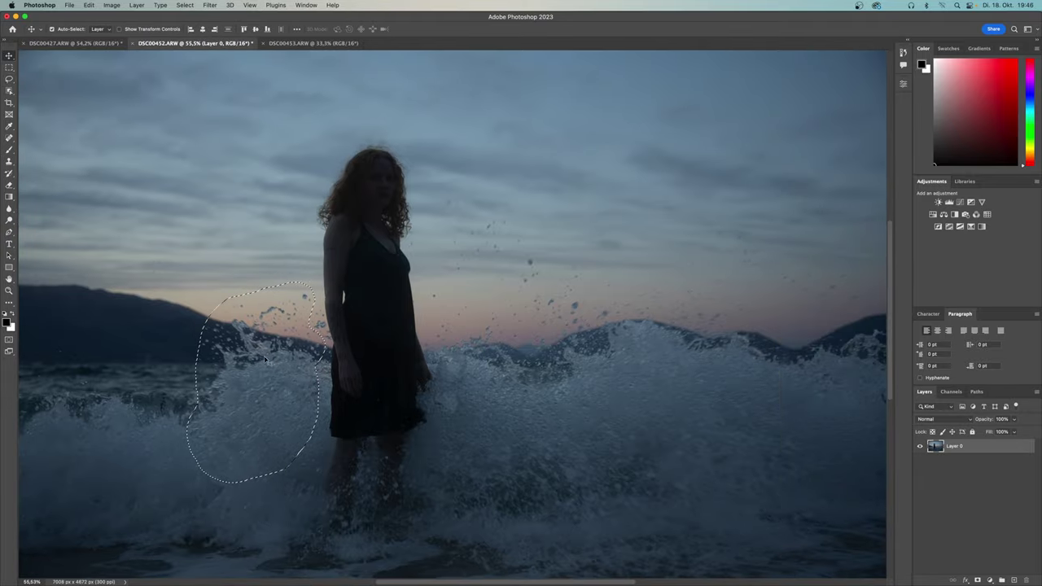
- Drag the splash into the DSC00427 main photo, add a layer mask and position it beside the woman
mouse_move(277, 369)
mouse_down()
mouse_move(171, 197)
mouse_move(106, 60)
mouse_move(86, 47)
mouse_up()
click(86, 46)
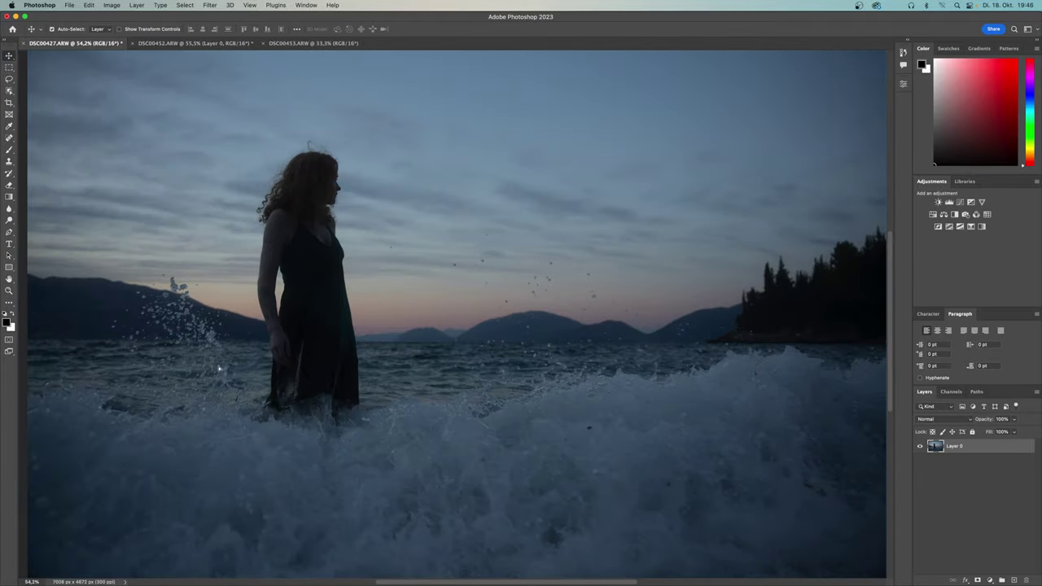
drag(219, 369, 233, 337)
scroll(150, 355, up, 5)
scroll(149, 355, left, 2)
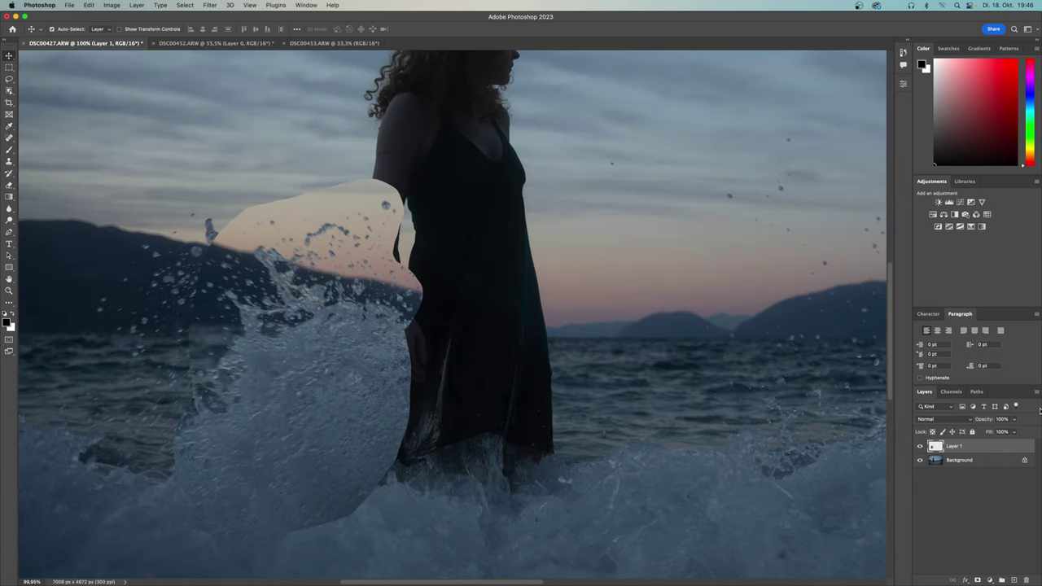
click(977, 580)
drag(316, 333, 294, 333)
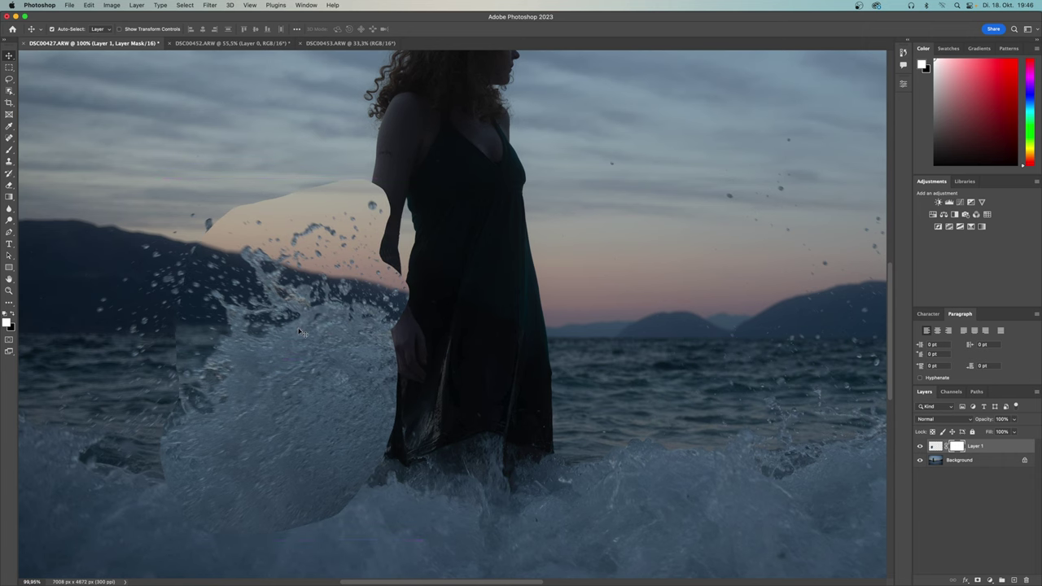
- Brush the mask to hide the sky patch, hard edges and arm halo, restoring water along the arm
key(b)
scroll(303, 293, up, 3)
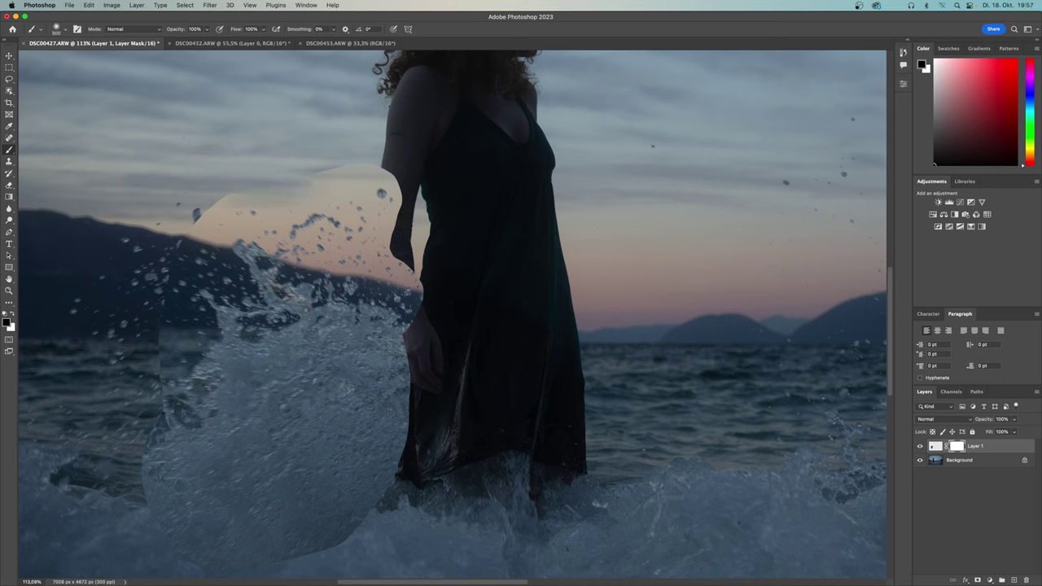
drag(322, 177, 389, 189)
mouse_move(204, 220)
mouse_down()
mouse_move(179, 326)
mouse_move(183, 505)
mouse_move(399, 375)
mouse_move(428, 277)
mouse_up()
mouse_move(395, 147)
mouse_down()
mouse_move(392, 211)
mouse_move(410, 314)
mouse_up()
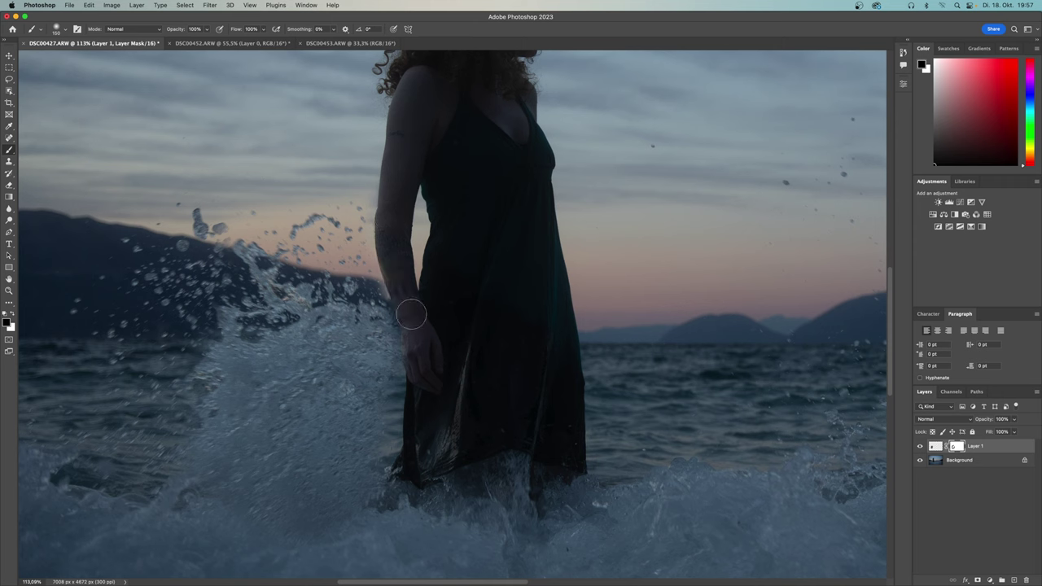
key(x)
alt+scroll(334, 280, up, 5)
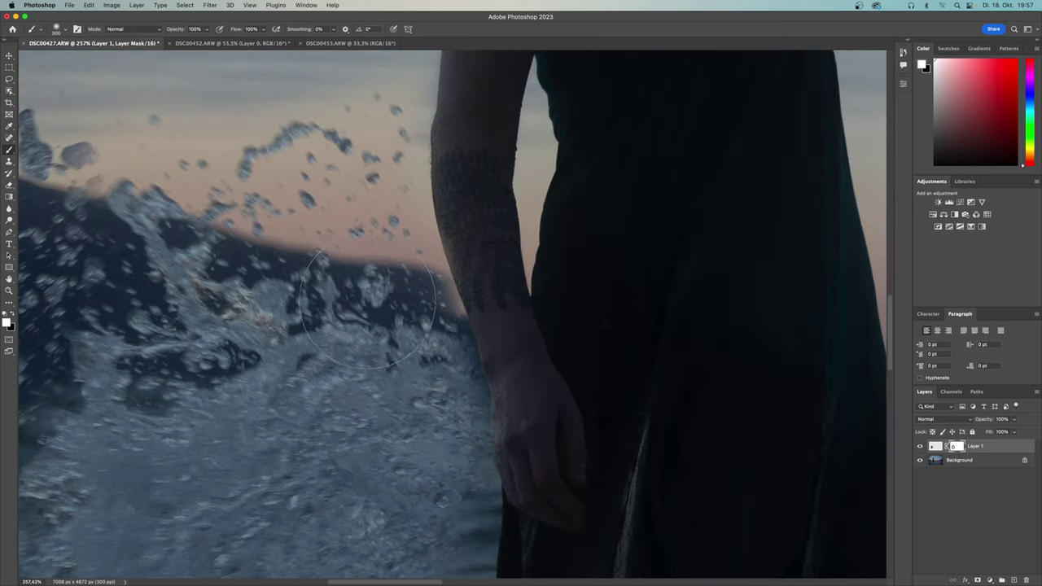
drag(460, 407, 438, 310)
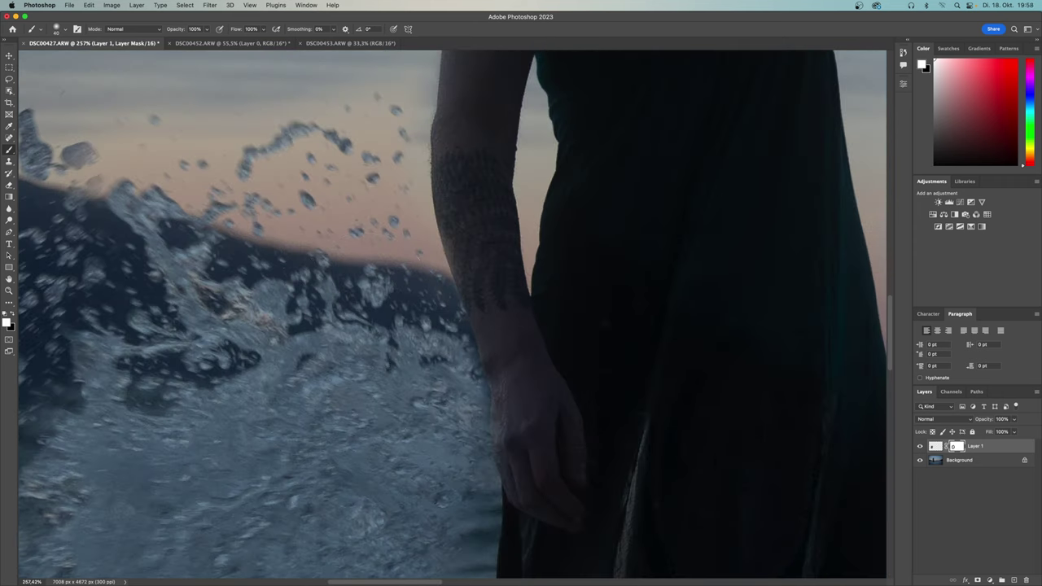
alt+scroll(470, 428, up, 4)
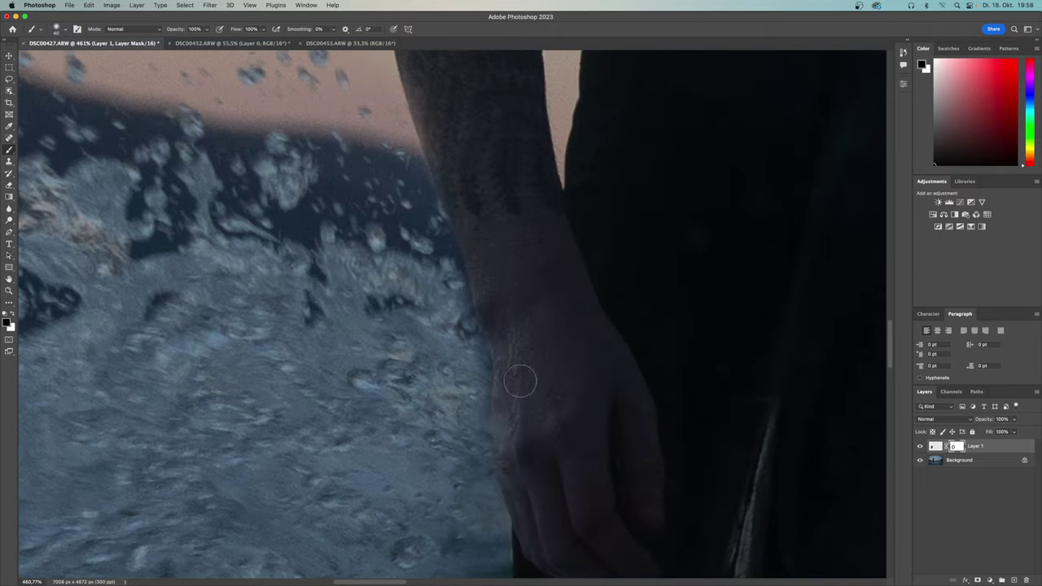
- Reveal splash water along the wrist and dress edges, then fit the whole image on screen
key(x)
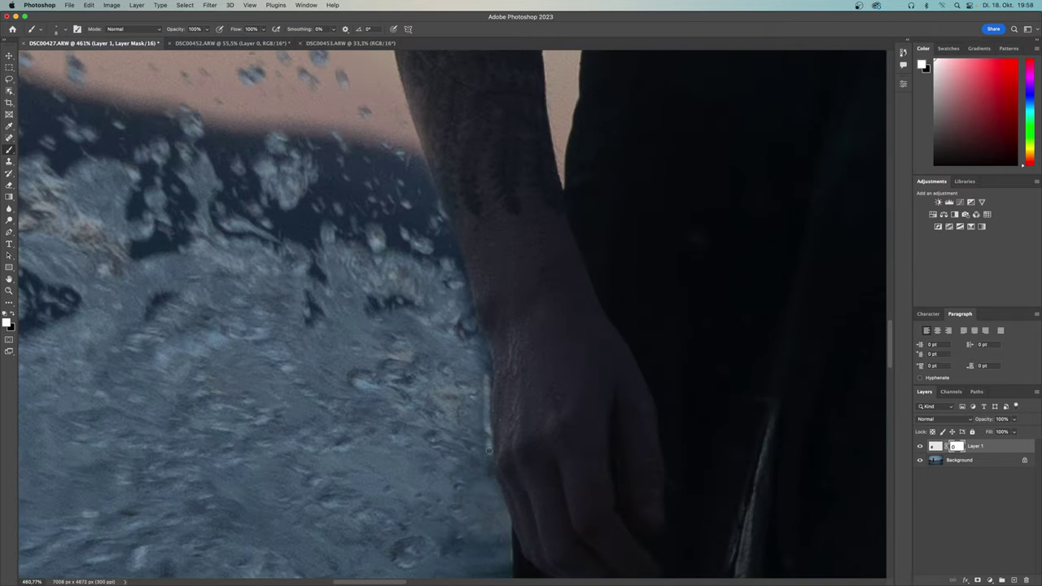
drag(465, 305, 474, 422)
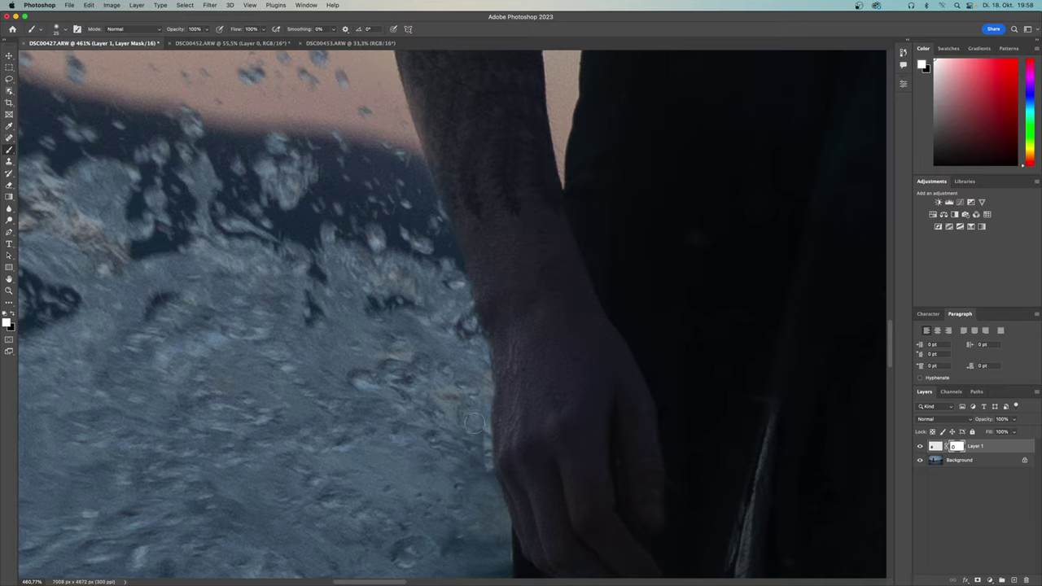
alt+scroll(478, 470, down, 3)
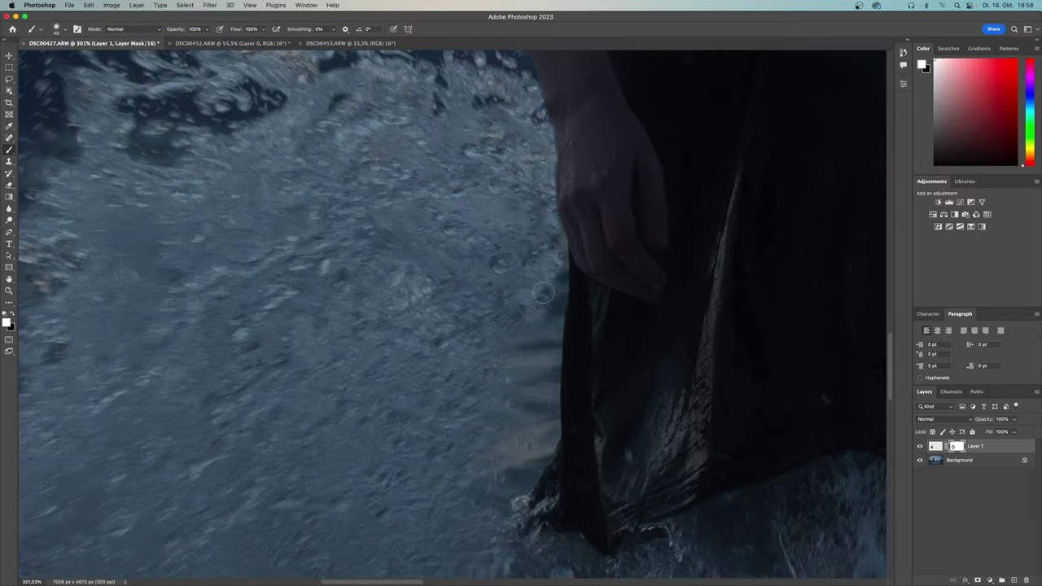
mouse_move(542, 269)
mouse_down()
mouse_move(556, 311)
mouse_move(521, 496)
mouse_move(523, 315)
mouse_up()
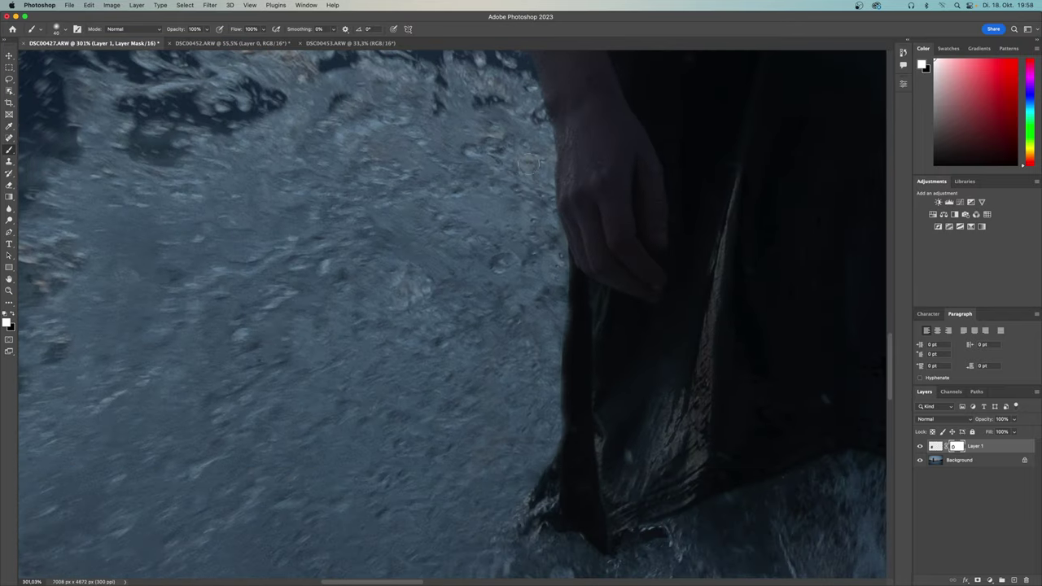
key(ctrl+0)
scroll(390, 325, up, 5)
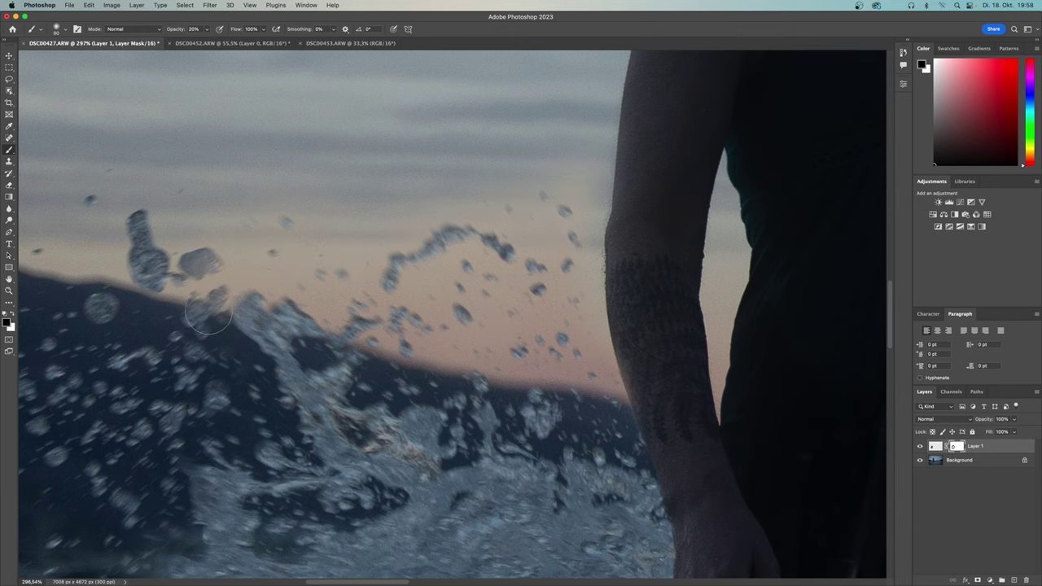
key(0)
key(ctrl+0)
- Add a Curves 1 adjustment clipped to Layer 1 so it tones only the splash
click(961, 203)
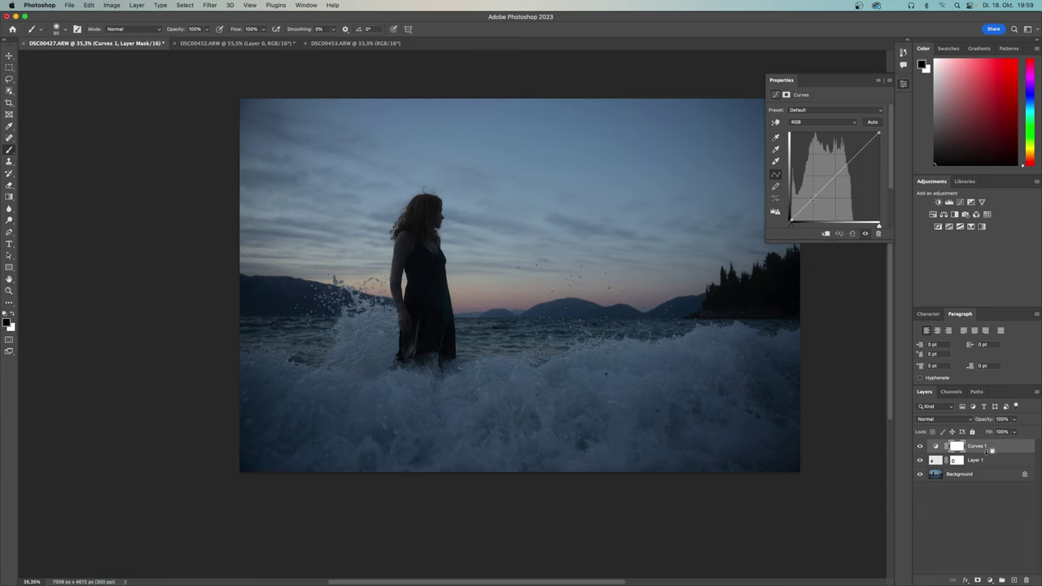
alt+click(989, 452)
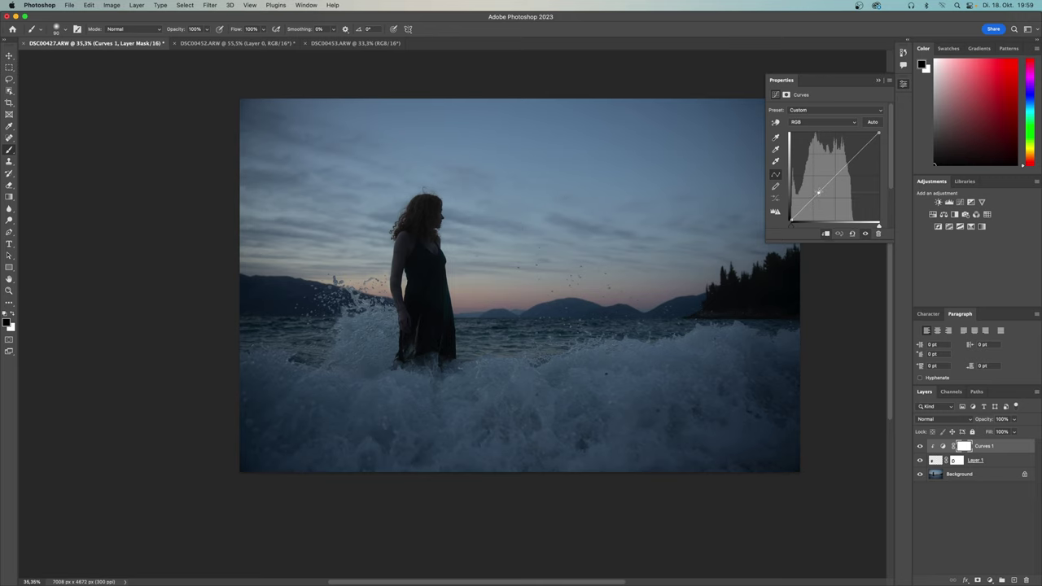
scroll(370, 324, up, 3)
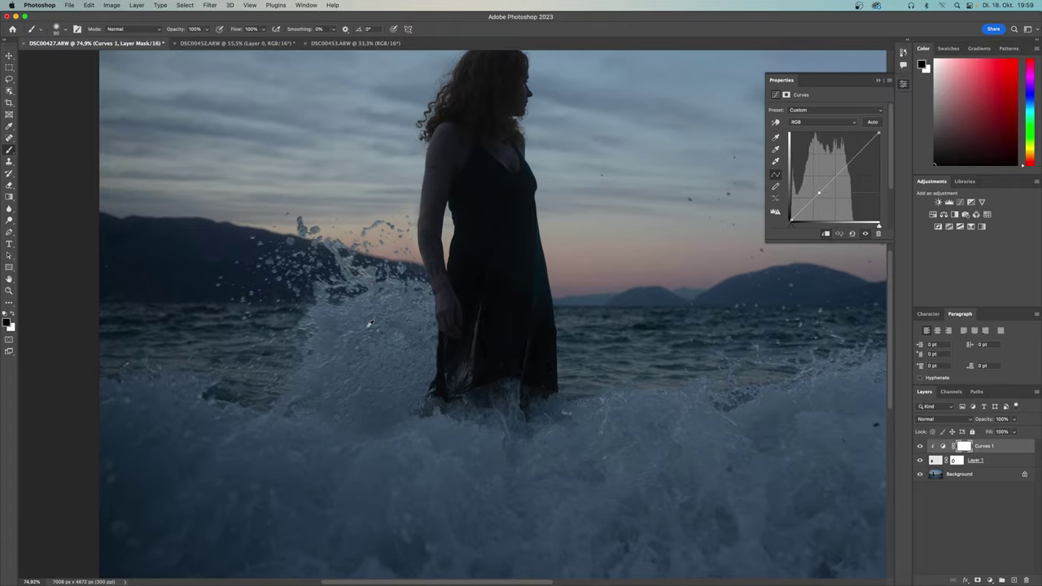
scroll(371, 324, up, 3)
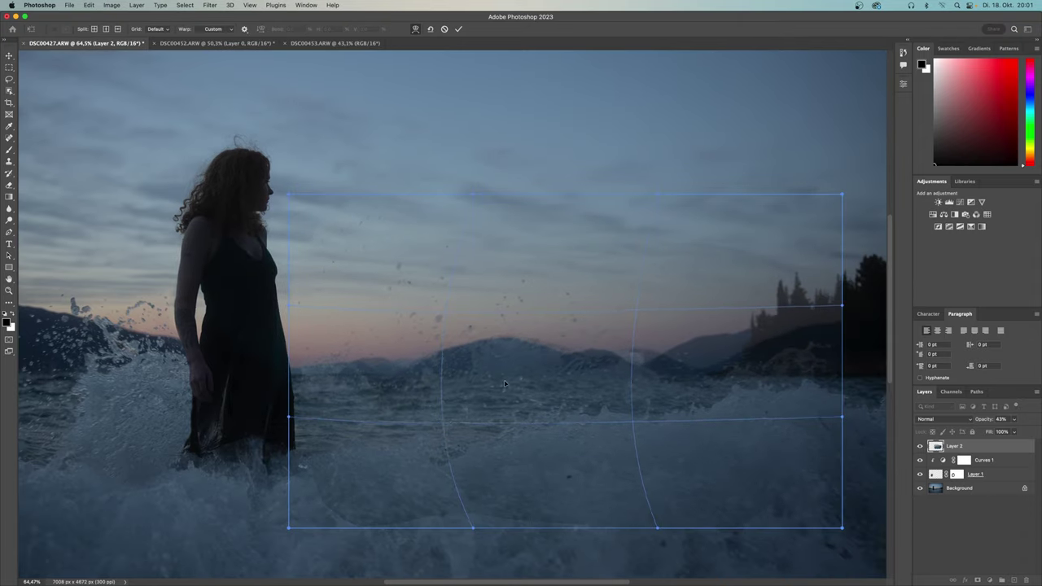
- Warp Layer 2's edges so the extra wave photo fits the sea
drag(292, 416, 326, 413)
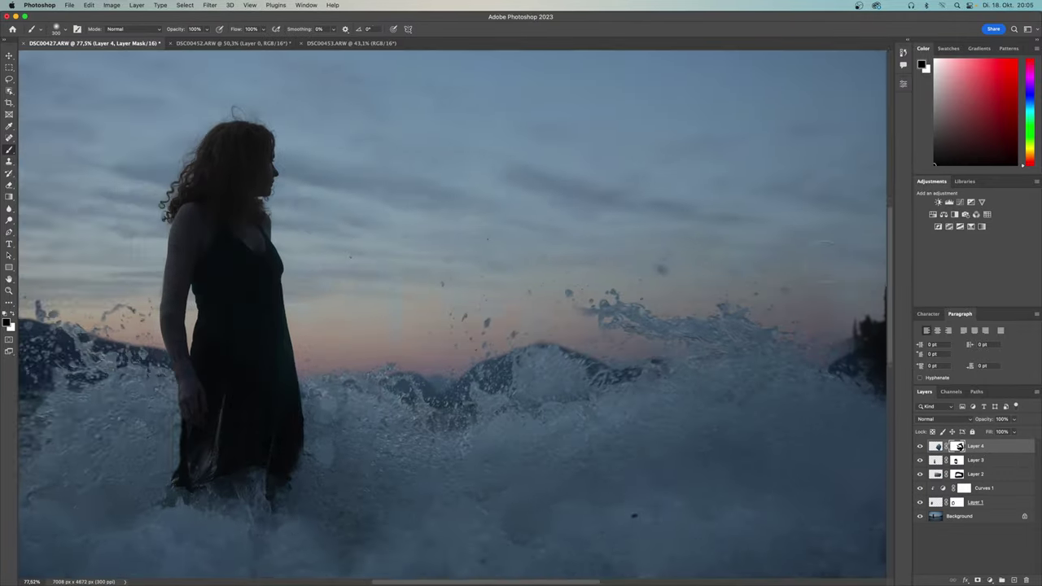
- Duplicate Curves 1 above Layer 2, clip it and paint its mask, then toggle Group 1 to compare
click(1007, 491)
drag(1006, 492, 986, 478)
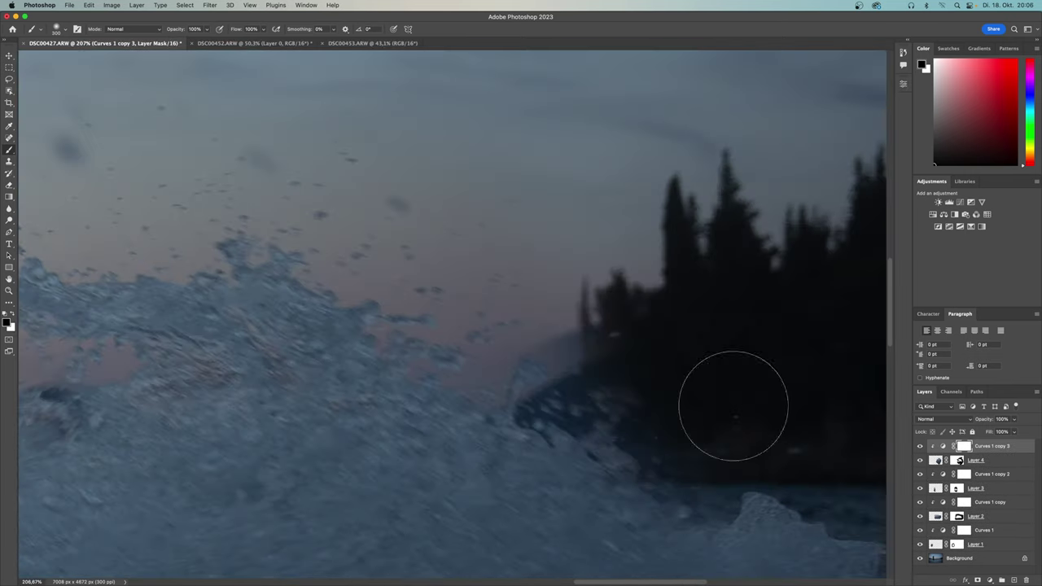
key(alt+bracketleft)
drag(733, 405, 475, 360)
key(super+0)
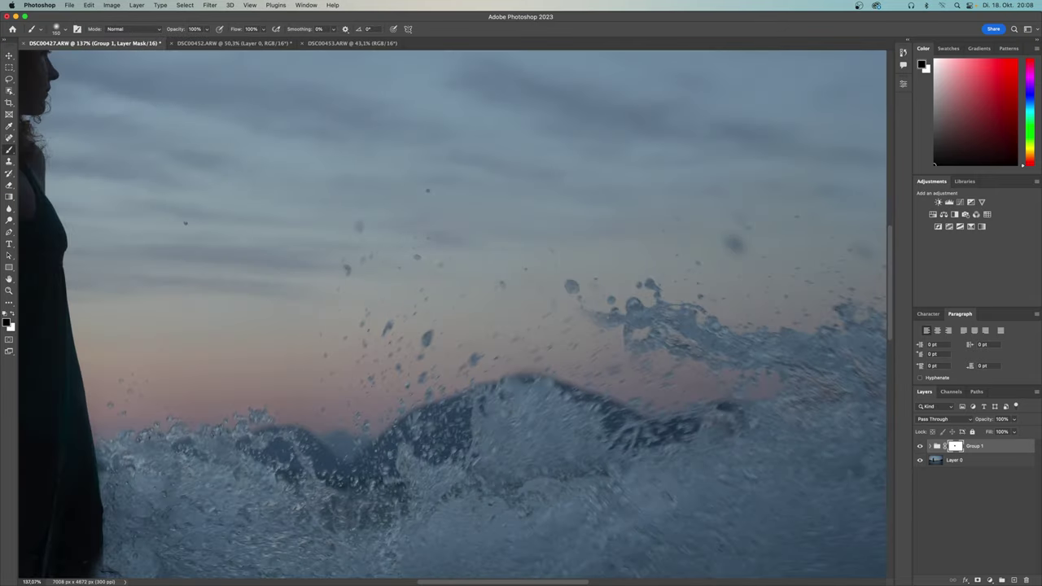
key(b)
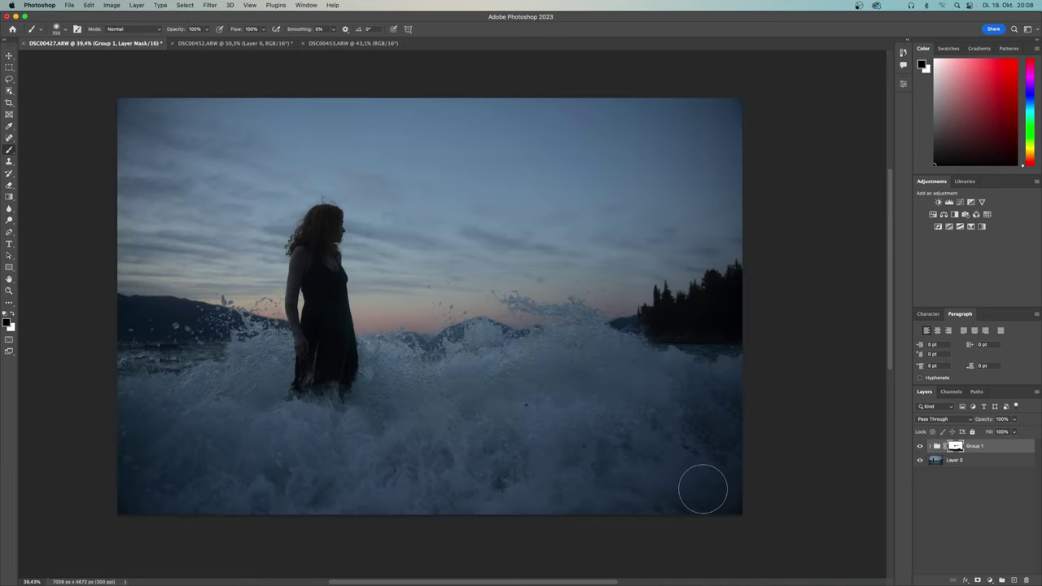
click(921, 447)
click(920, 447)
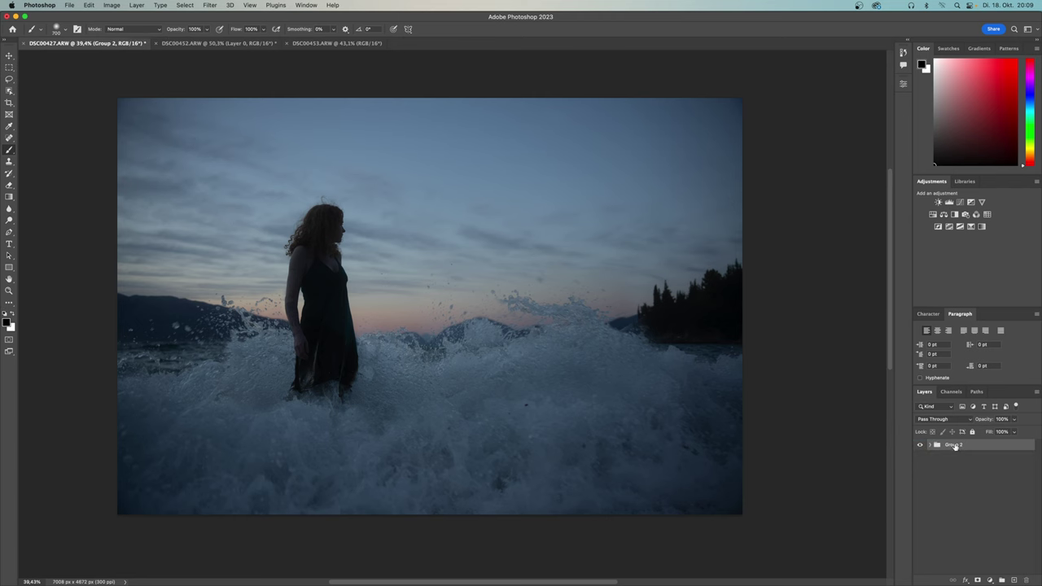
- Open the Camera Raw filter, deepen Blacks to -27 and warm Temperature to +6
key(ctrl+shift+a)
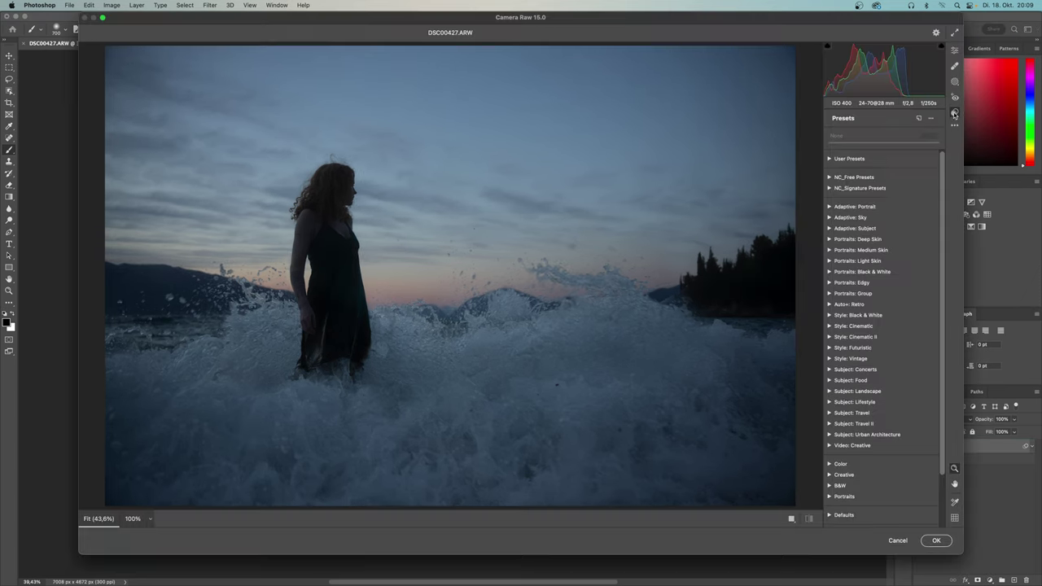
click(954, 53)
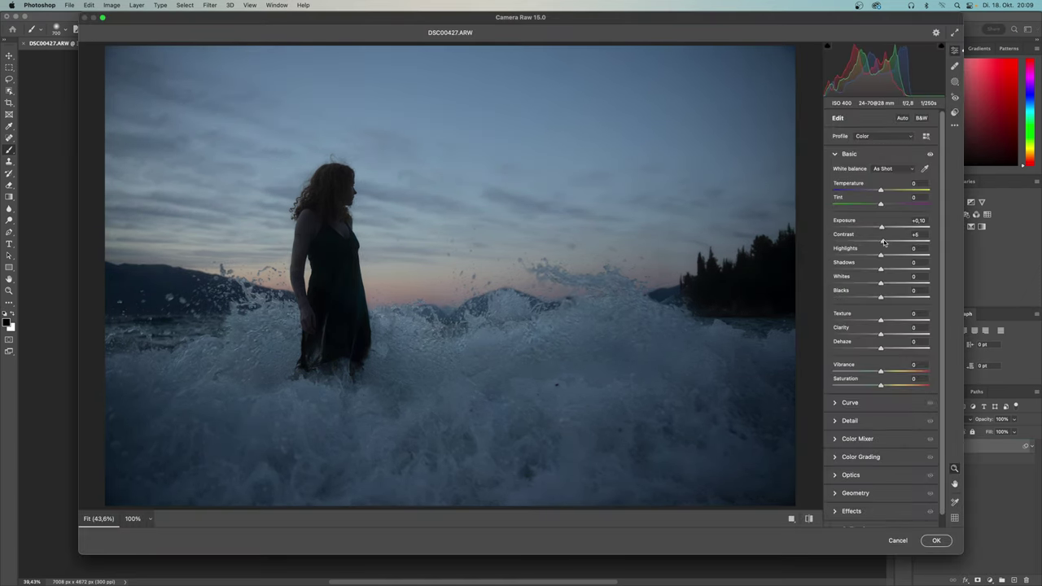
drag(881, 297, 867, 296)
drag(880, 191, 884, 190)
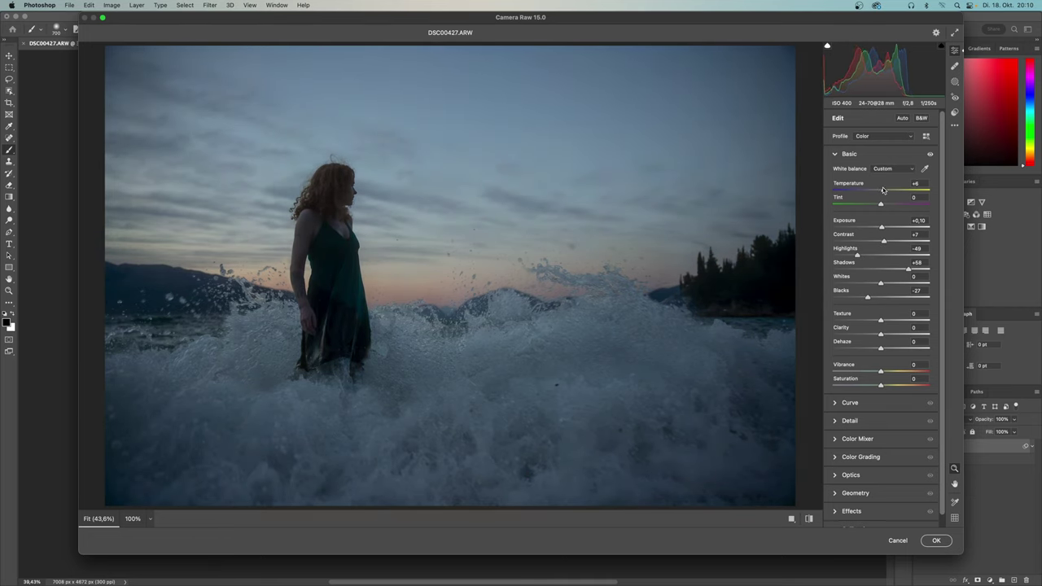
- Adjust Color Mixer hue, saturation and luminance, darkening the warm tones
key(super+alt+4)
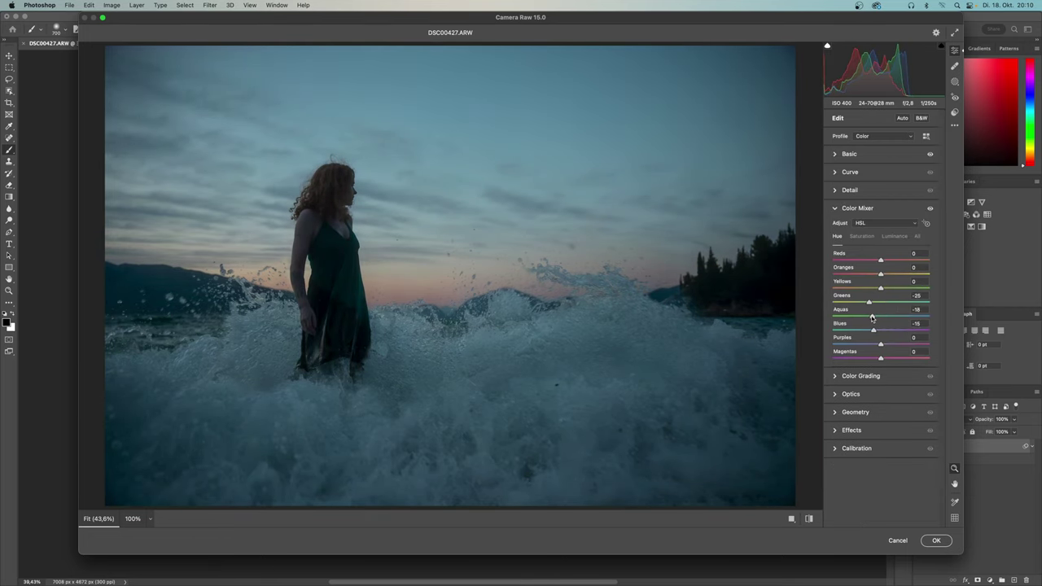
click(864, 237)
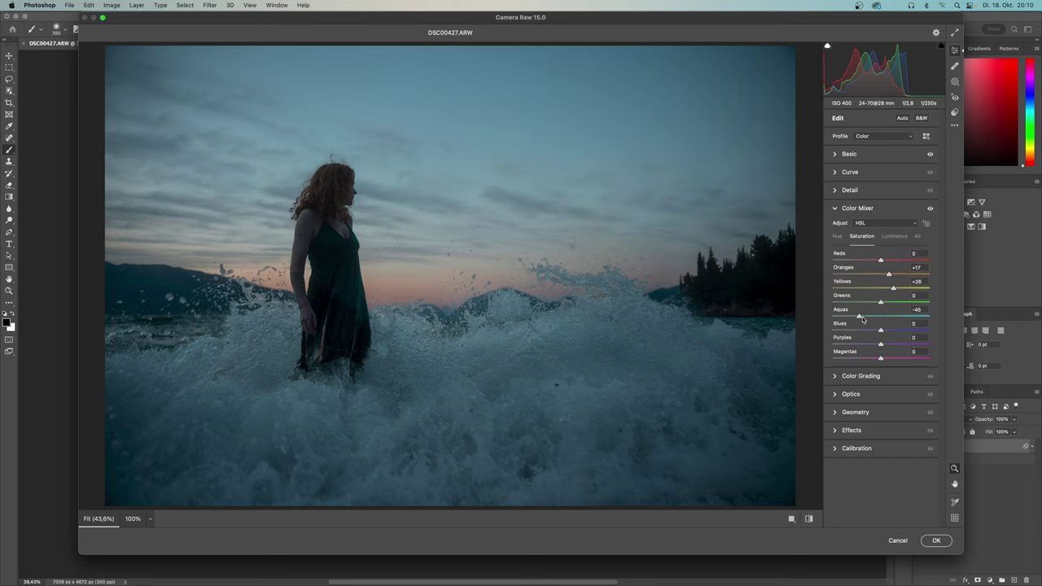
click(897, 236)
drag(880, 316, 858, 316)
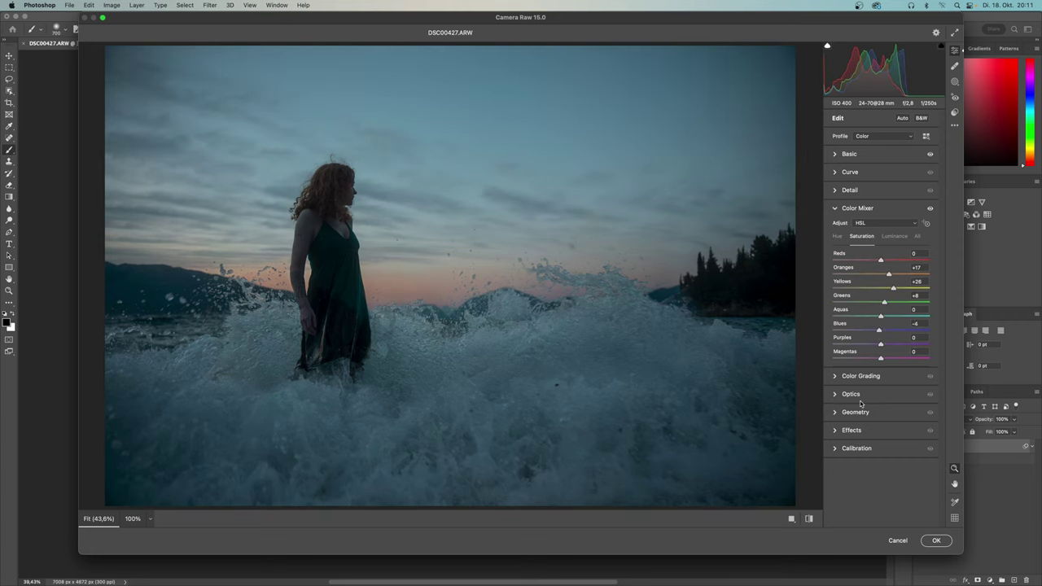
click(861, 376)
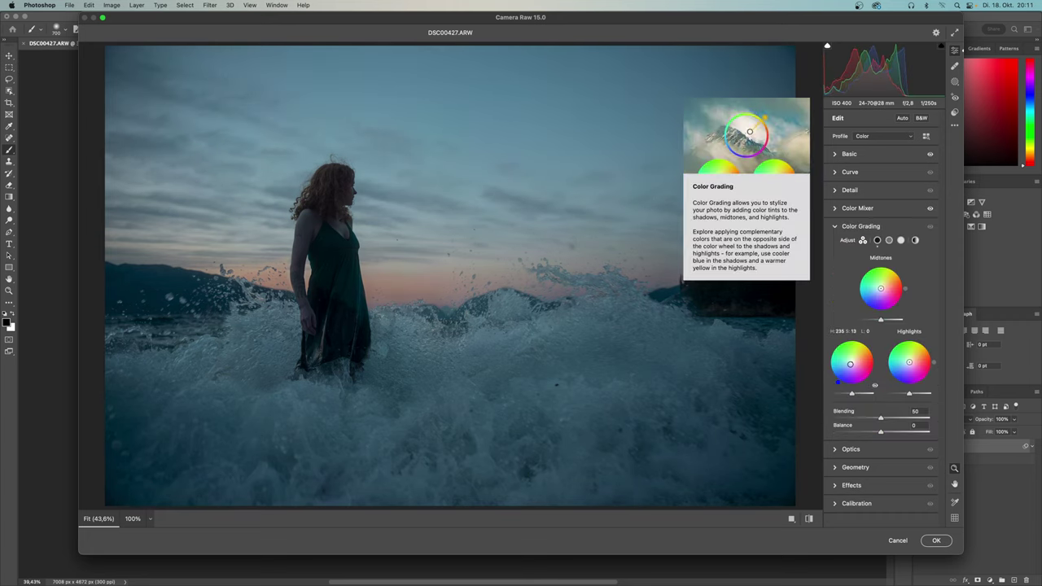
- Tweak calibration, add a radial mask around the woman and a darkening linear gradient on the foreground
click(879, 503)
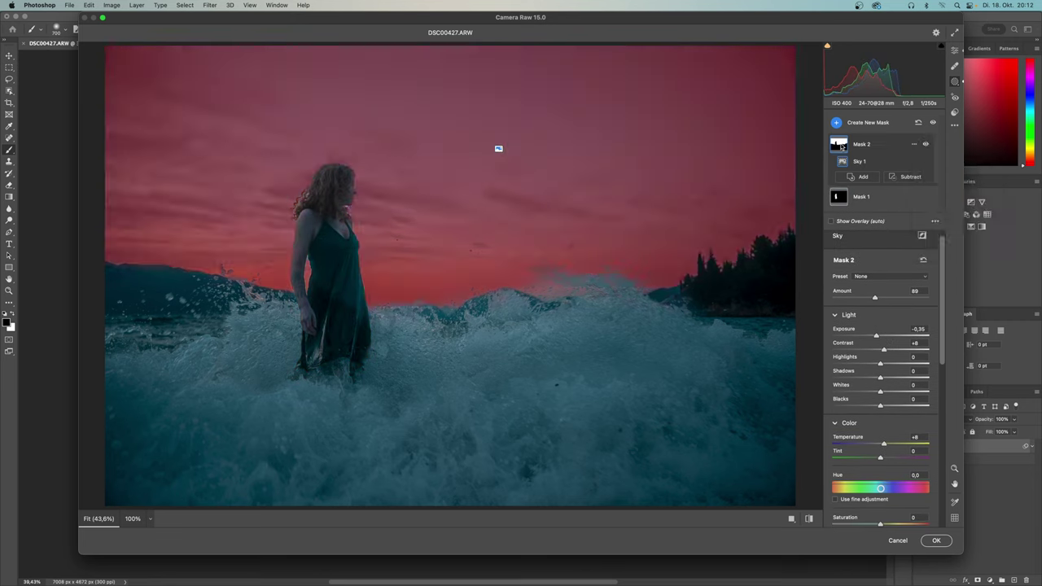
drag(942, 314, 943, 469)
scroll(880, 349, up, 10)
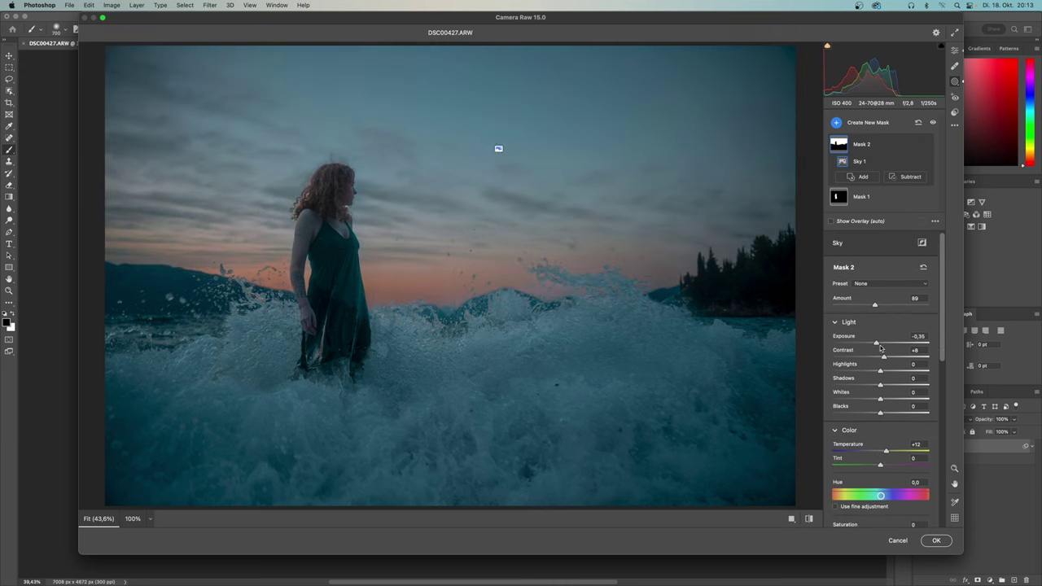
click(836, 122)
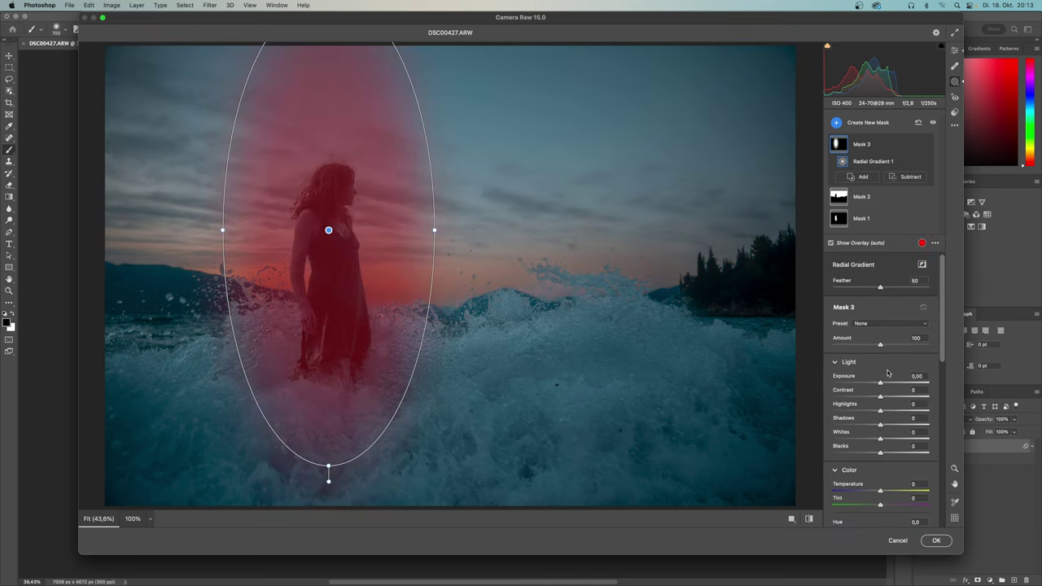
drag(478, 500, 478, 242)
drag(880, 387, 877, 388)
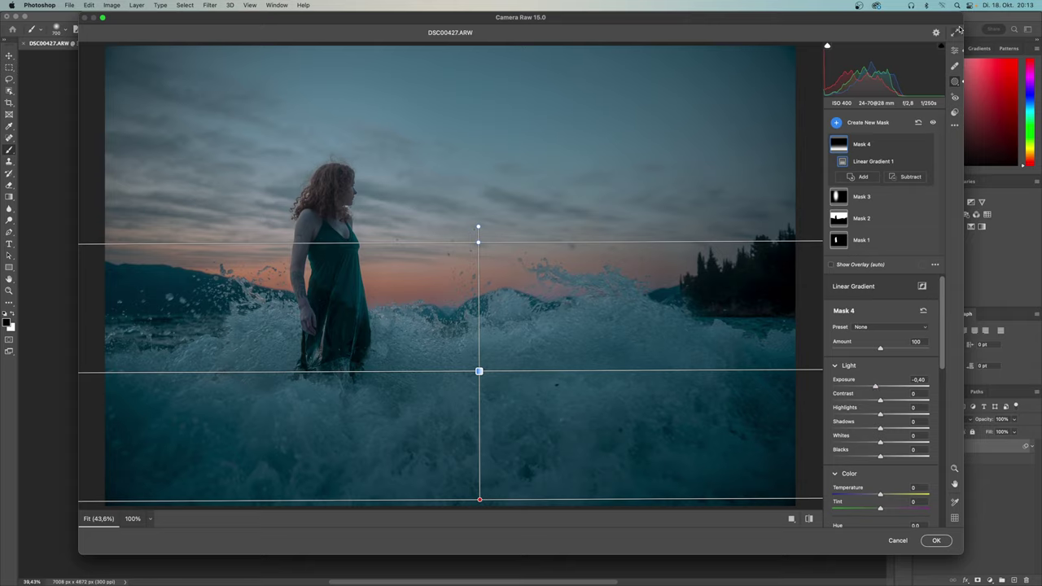
- Compare the teal grade against the original using the Before/After preview views
click(956, 31)
click(791, 518)
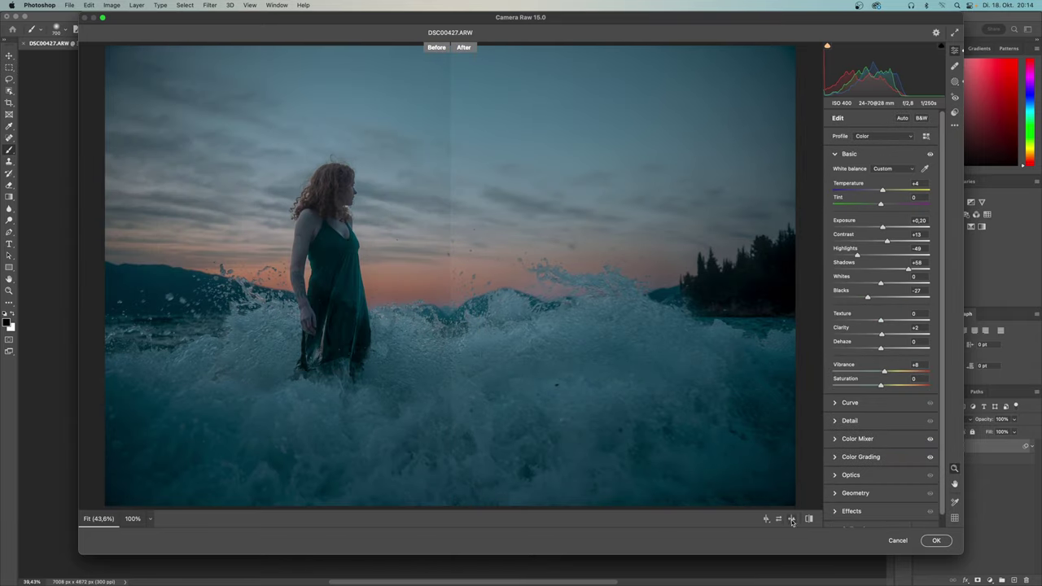
click(770, 520)
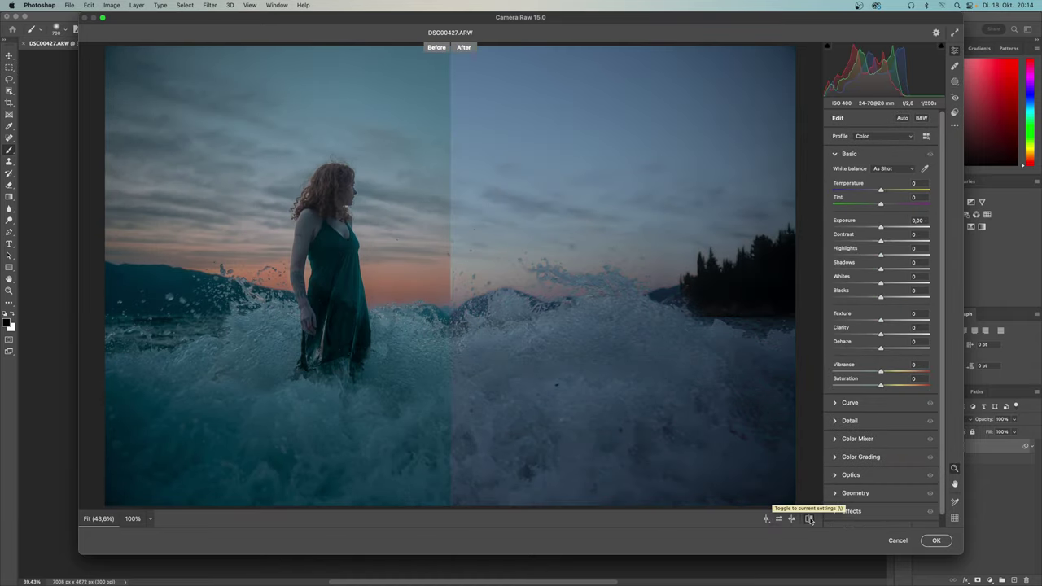
click(770, 520)
- Apply the Camera Raw grade, then reopen the Camera Raw smart filter from the Layers panel
click(935, 540)
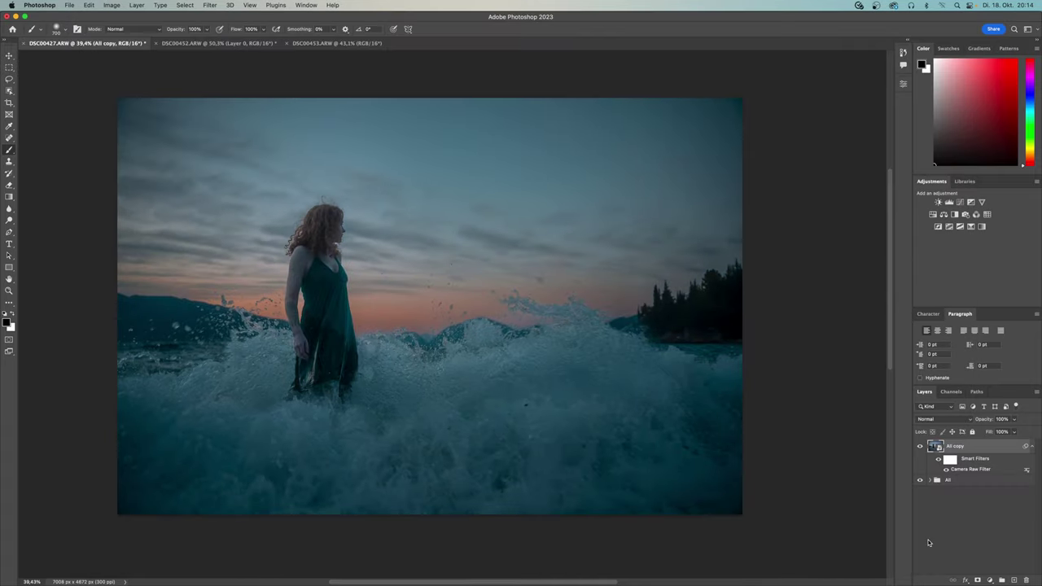
double_click(930, 445)
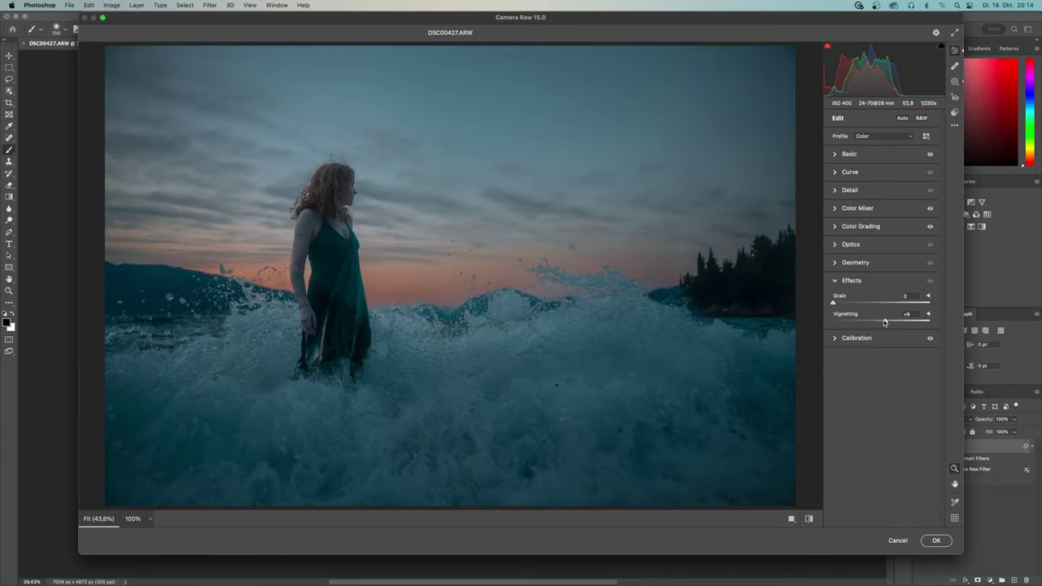